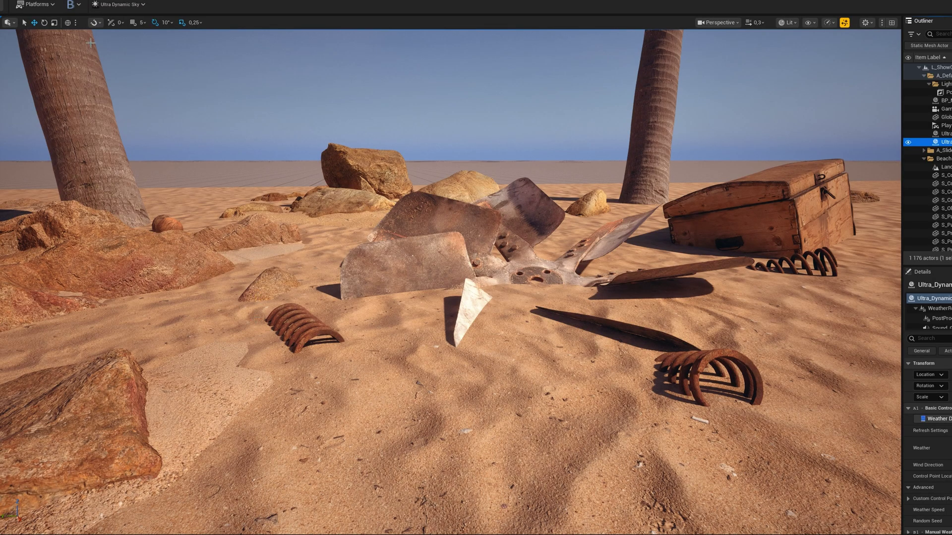
Enable MeshBlend and try moving the large Thai beach rock formation near the palm trunk slightly.
{"action": "left_click", "coordinate": [78, 6]}
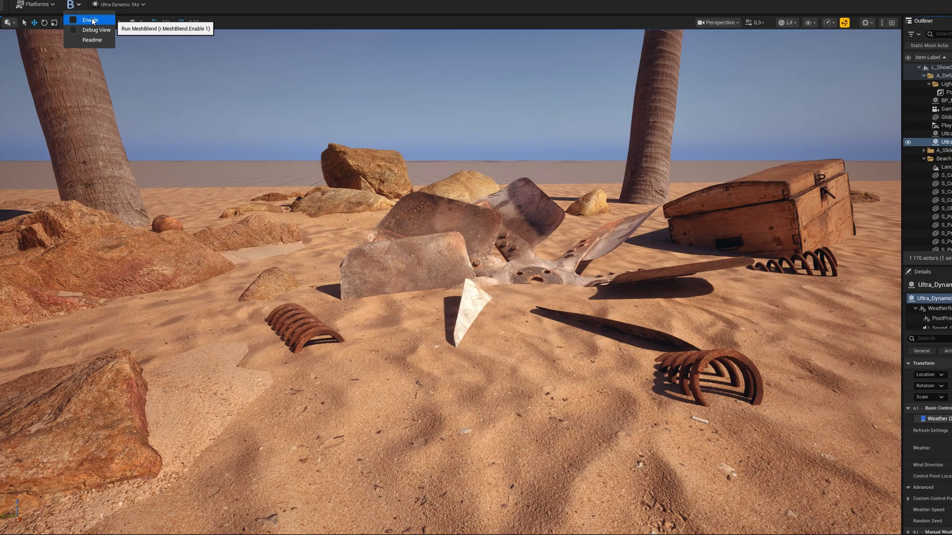
{"action": "left_click", "coordinate": [93, 21]}
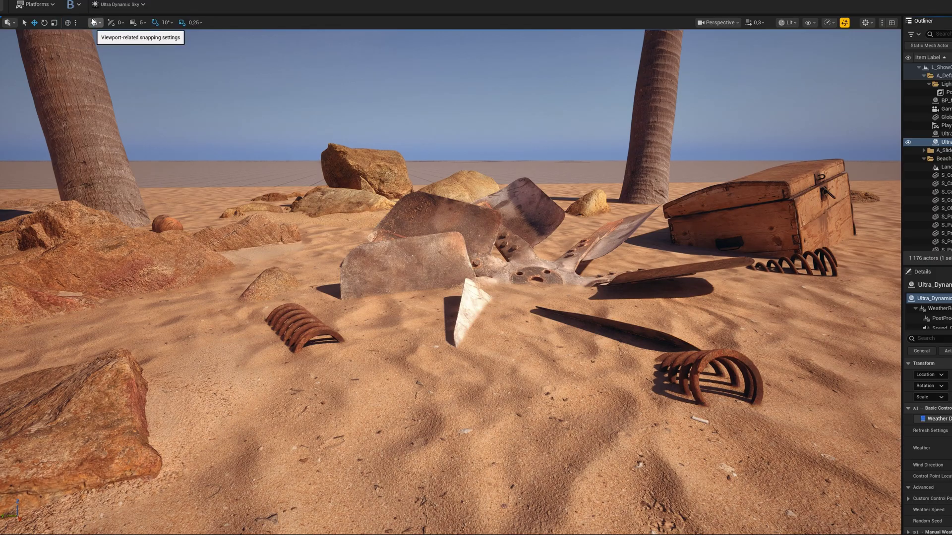
{"action": "left_click", "coordinate": [104, 256]}
{"action": "left_click_drag", "start_coordinate": [101, 297], "coordinate": [108, 298]}
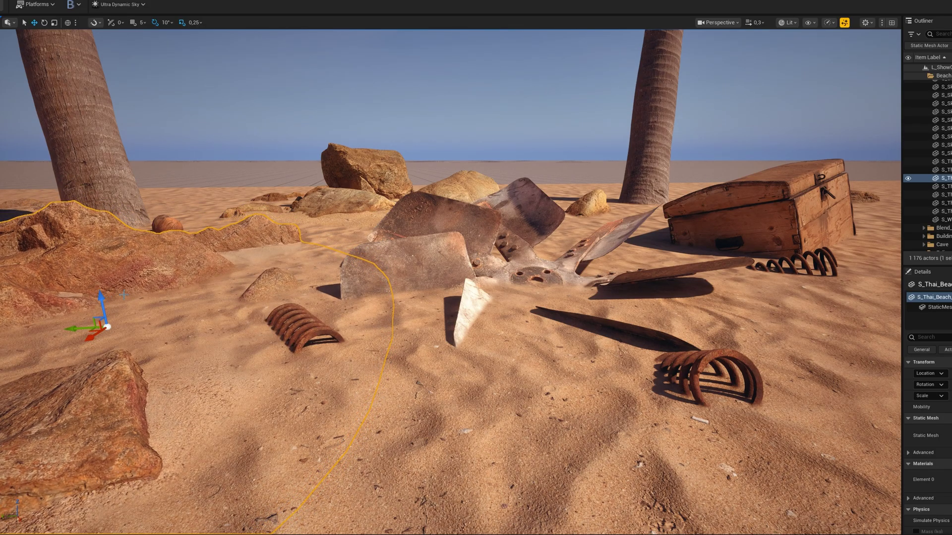
Disable MeshBlend on the selected Thai beach rock actor.
{"action": "right_click", "coordinate": [169, 266]}
{"action": "mouse_move", "coordinate": [311, 461]}
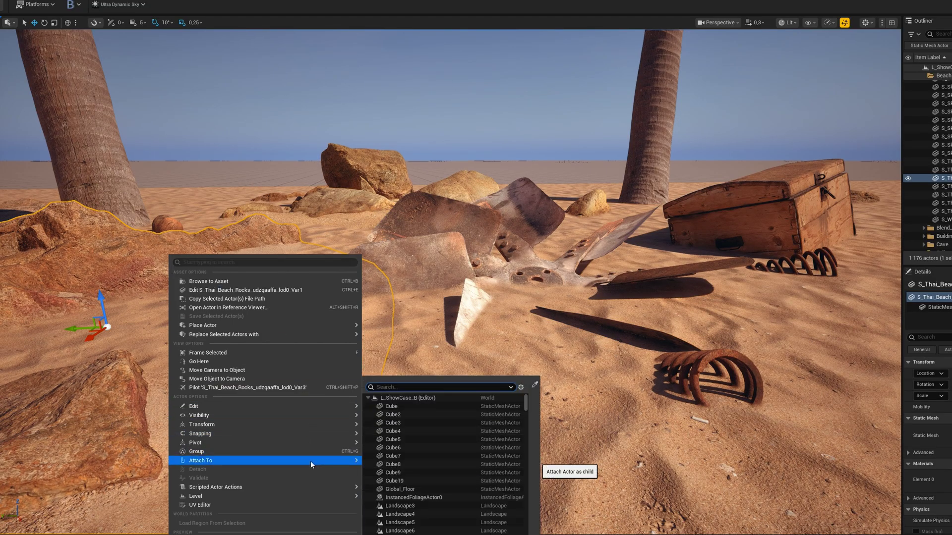
{"action": "mouse_move", "coordinate": [307, 486]}
{"action": "mouse_move", "coordinate": [387, 491]}
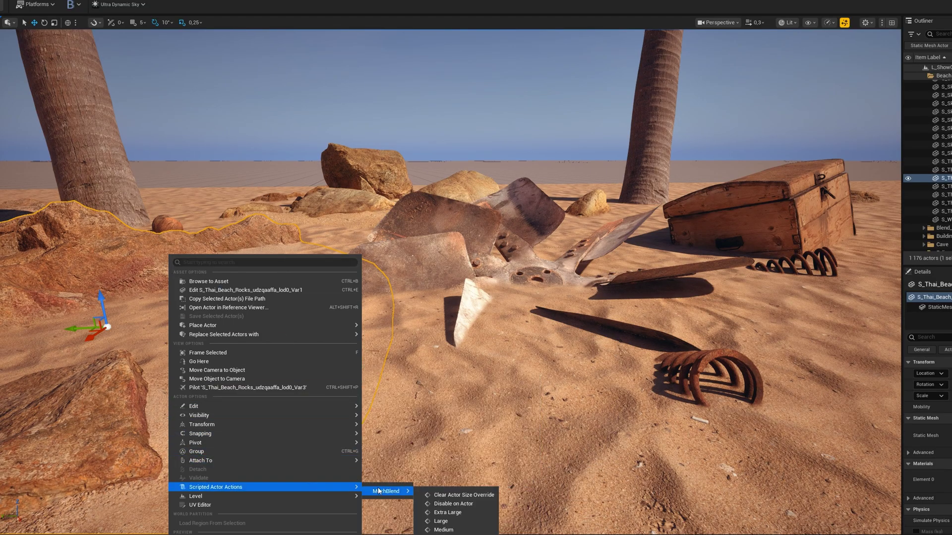
{"action": "left_click", "coordinate": [451, 504]}
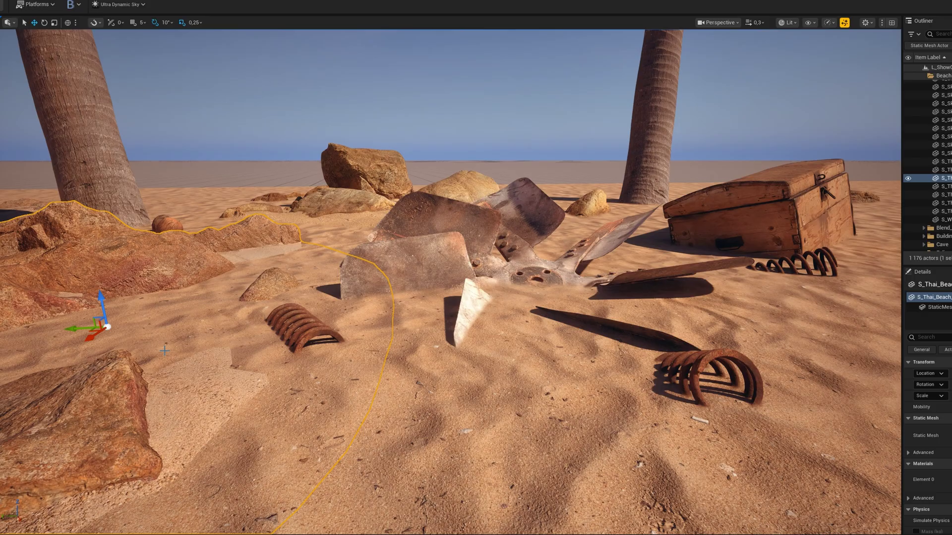
Set the Thai beach rock's MeshBlend size to Extra Large and clear the selection.
{"action": "right_click", "coordinate": [155, 262]}
{"action": "mouse_move", "coordinate": [294, 489]}
{"action": "mouse_move", "coordinate": [377, 491]}
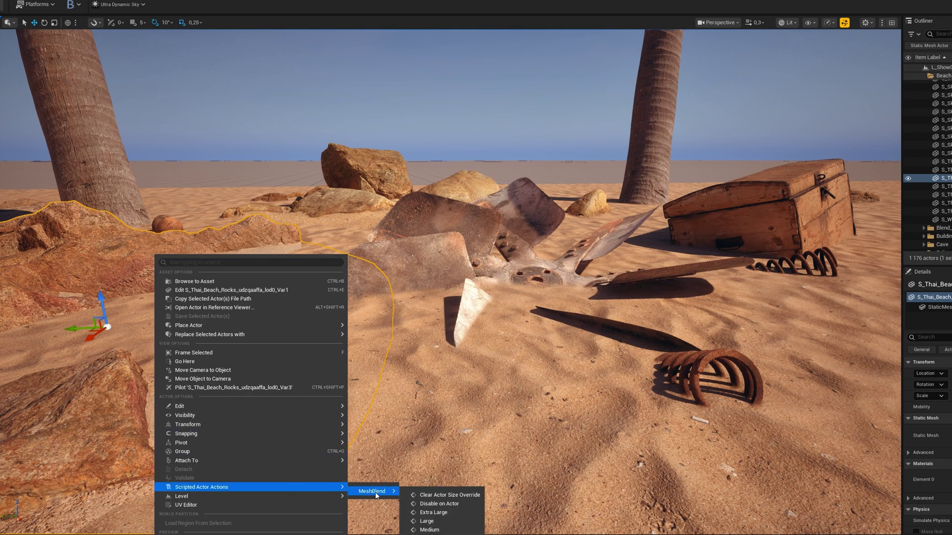
{"action": "left_click", "coordinate": [449, 516]}
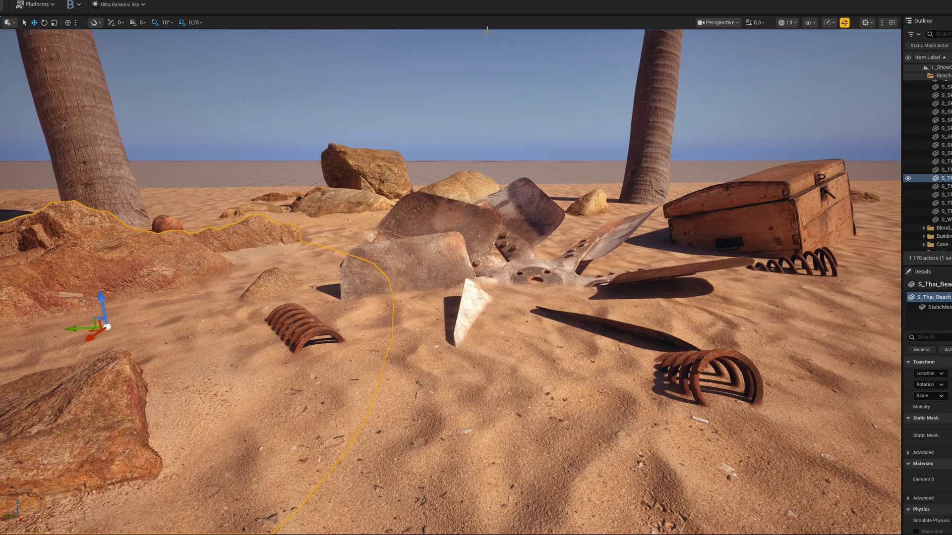
{"action": "key", "text": "Escape"}
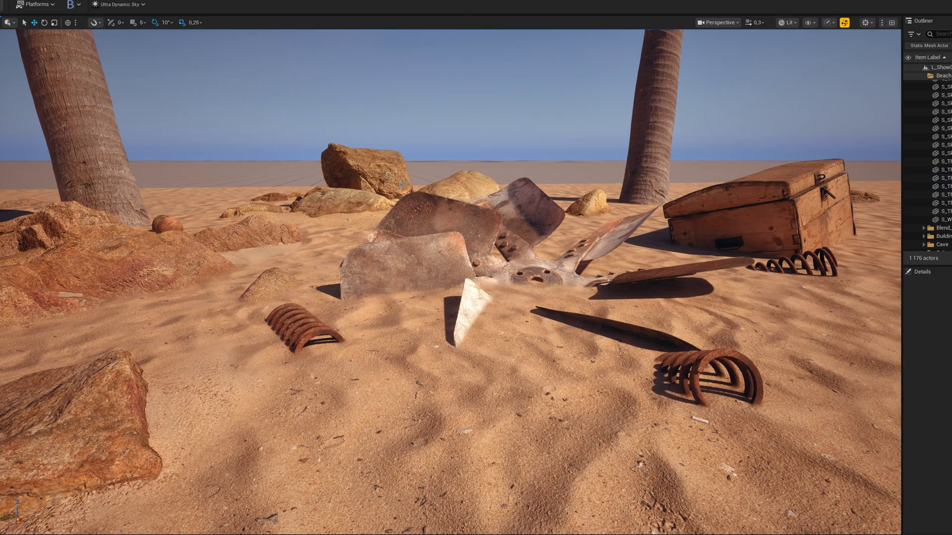
Switch the scene's Ultra Dynamic weather actor to rain and deselect it.
{"action": "scroll", "coordinate": [927, 134], "scroll_direction": "up", "scroll_amount": 4}
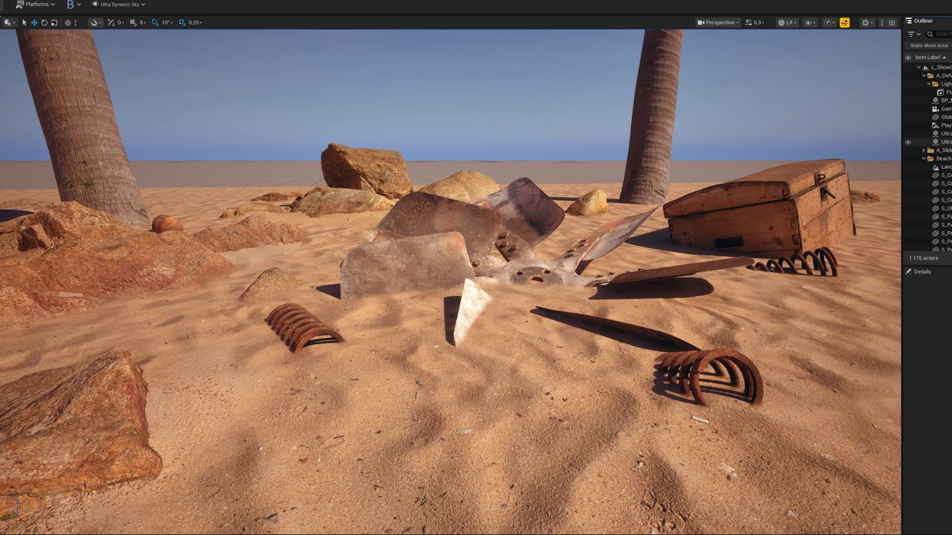
{"action": "left_click", "coordinate": [939, 142]}
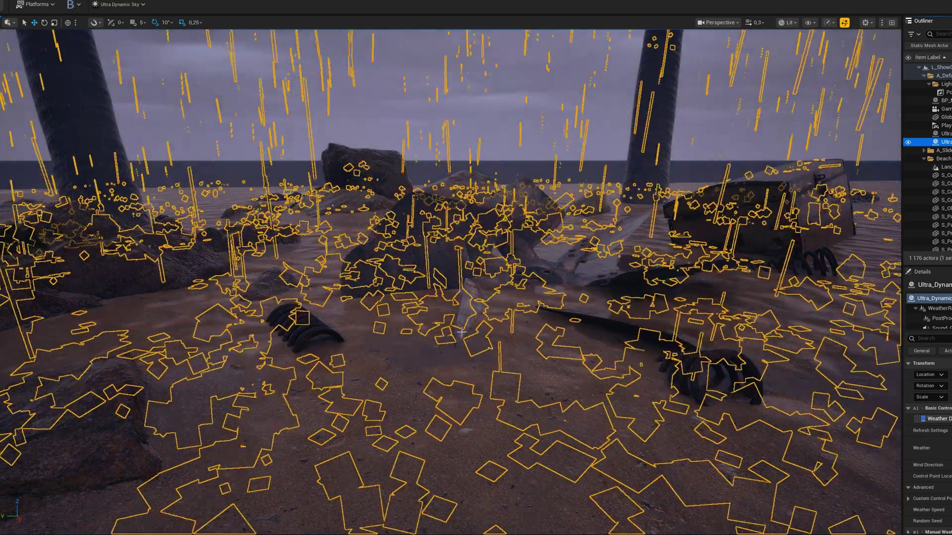
{"action": "key", "text": "Escape"}
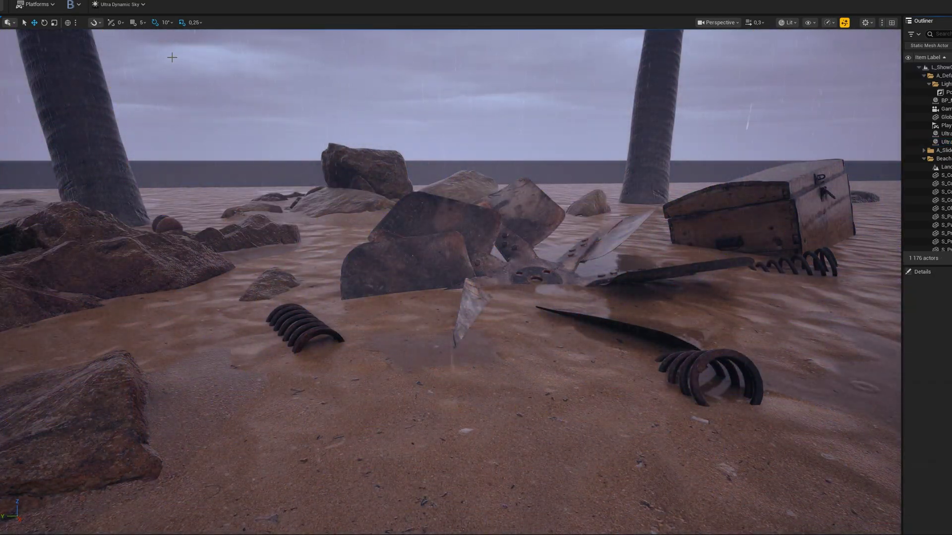
Enable MeshBlend in the rainy scene and raise the large Thai beach rock formation slightly.
{"action": "left_click", "coordinate": [77, 4]}
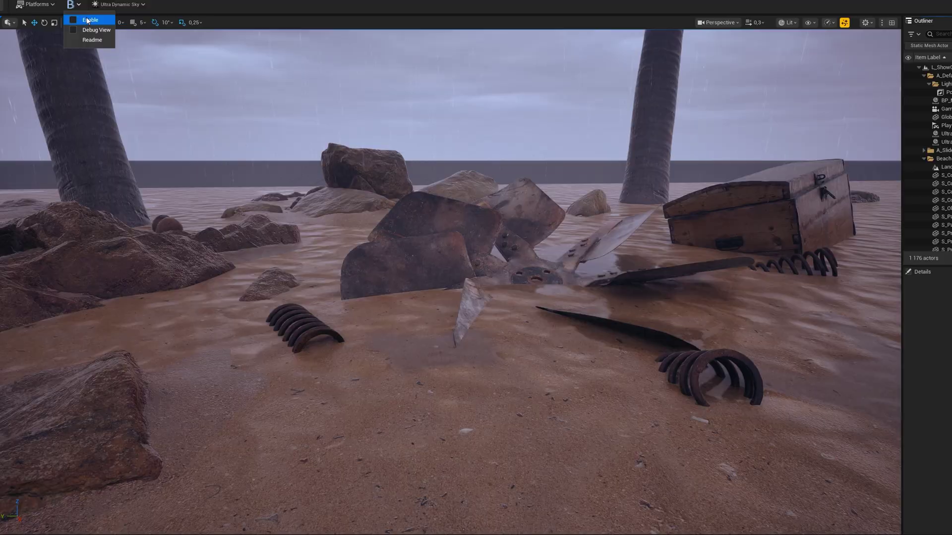
{"action": "left_click", "coordinate": [87, 19]}
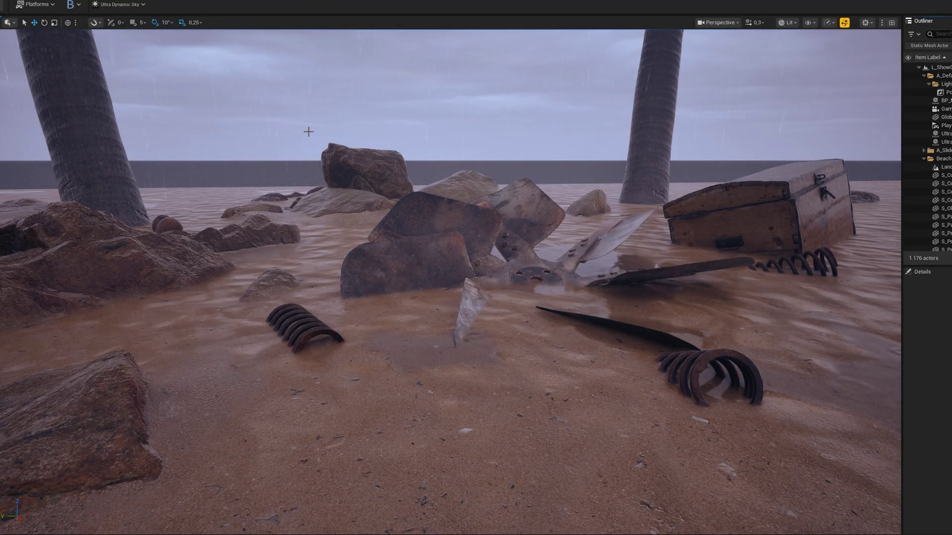
{"action": "left_click", "coordinate": [254, 232]}
{"action": "mouse_move", "coordinate": [103, 297]}
{"action": "left_mouse_down"}
{"action": "mouse_move", "coordinate": [106, 322]}
{"action": "mouse_move", "coordinate": [102, 296]}
{"action": "left_mouse_up"}
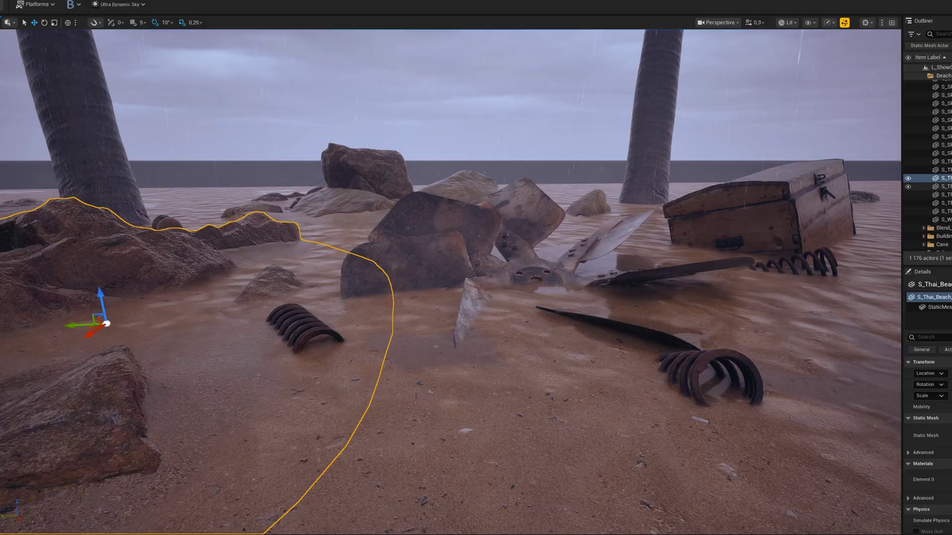
Change the Ultra Dynamic weather actor to a sandstorm and deselect it.
{"action": "scroll", "coordinate": [937, 158], "scroll_direction": "up", "scroll_amount": 10}
{"action": "left_click", "coordinate": [944, 142]}
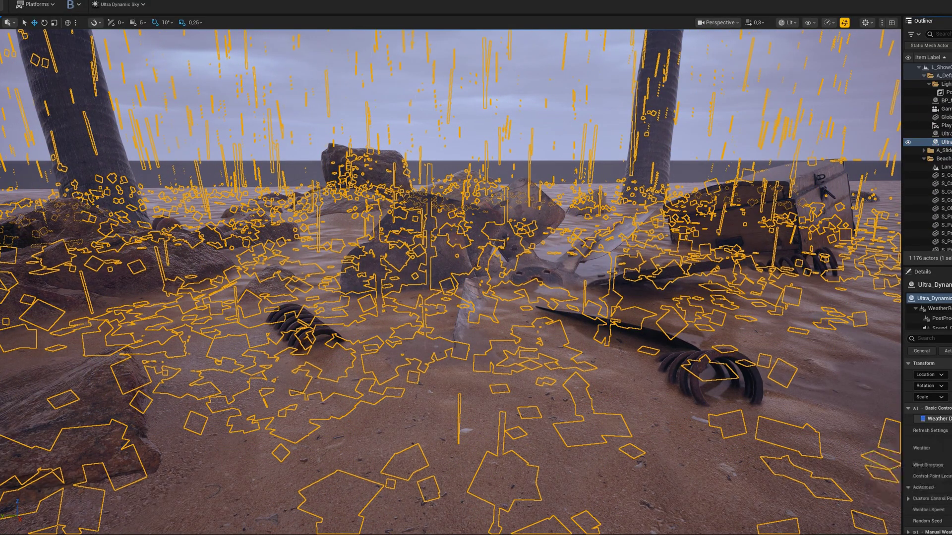
{"action": "left_click", "coordinate": [882, 501]}
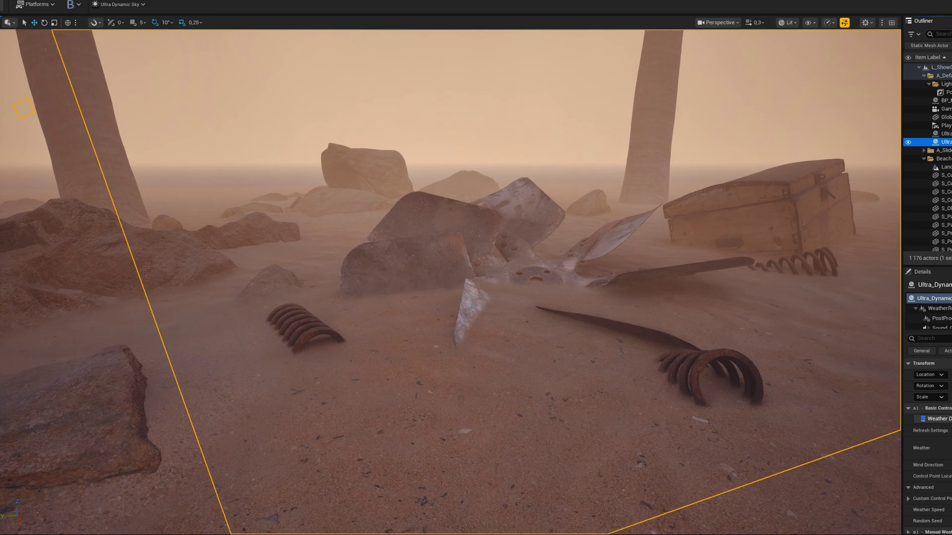
{"action": "key", "text": "Escape"}
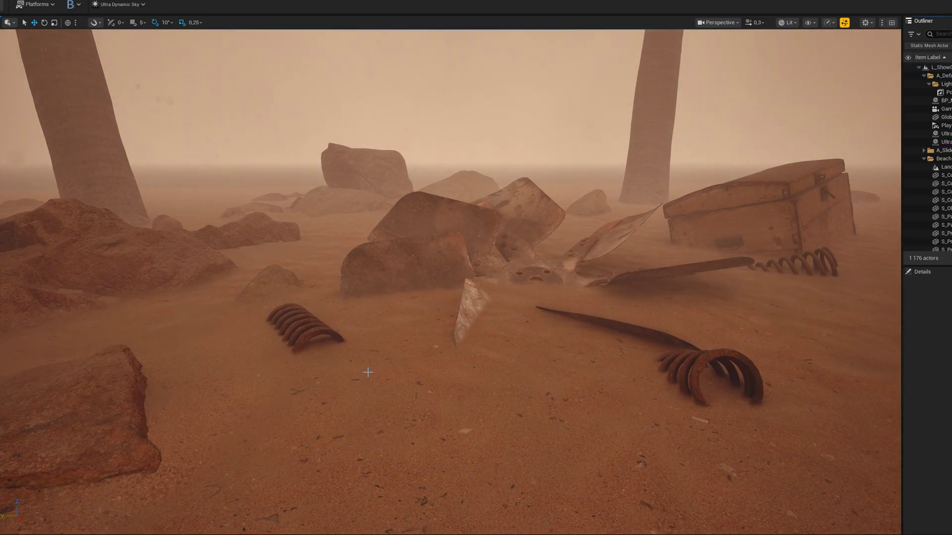
Toggle MeshBlend off, on and off again to compare the rock edges in the sandstorm.
{"action": "left_click", "coordinate": [73, 4]}
{"action": "left_click", "coordinate": [84, 20]}
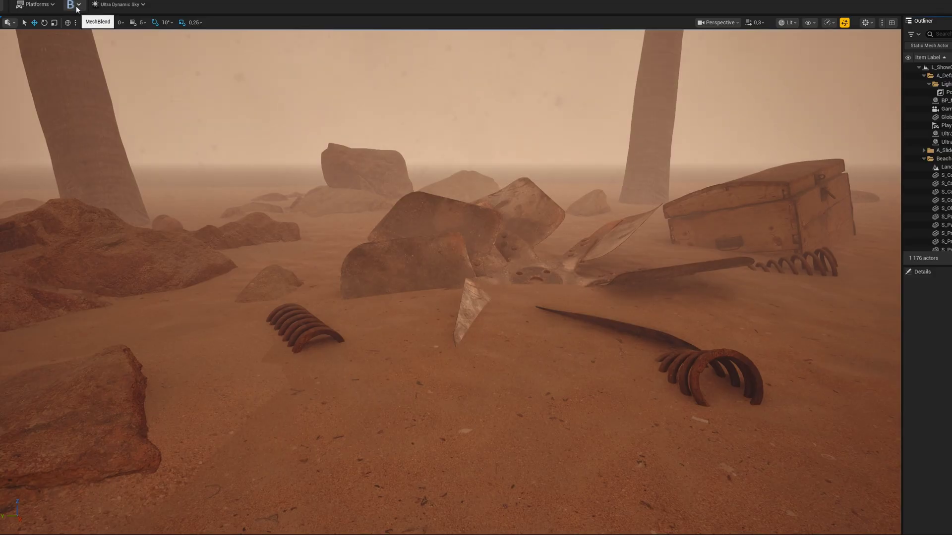
{"action": "left_click", "coordinate": [77, 6]}
{"action": "left_click", "coordinate": [86, 23]}
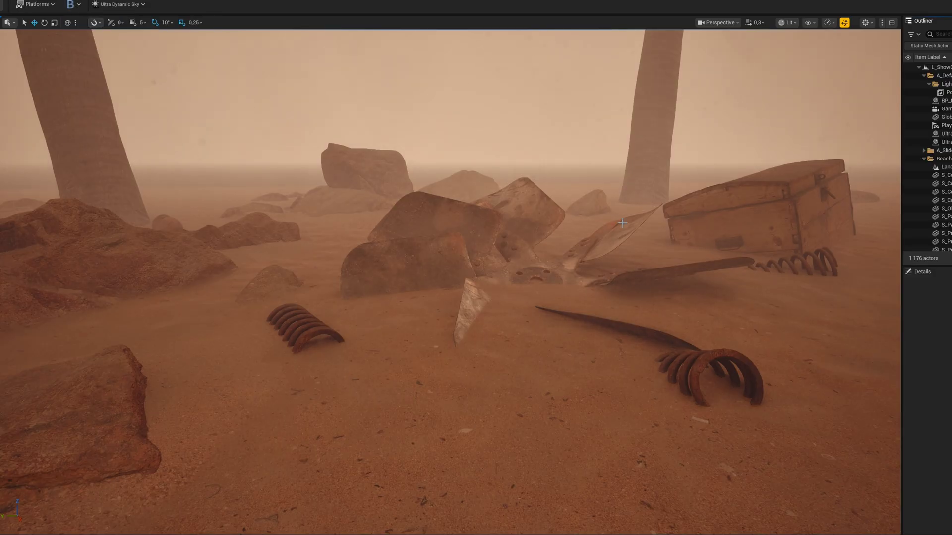
{"action": "left_click", "coordinate": [77, 6]}
{"action": "left_click", "coordinate": [86, 22]}
Change the Ultra Dynamic weather actor to snow and deselect it.
{"action": "left_click", "coordinate": [944, 142]}
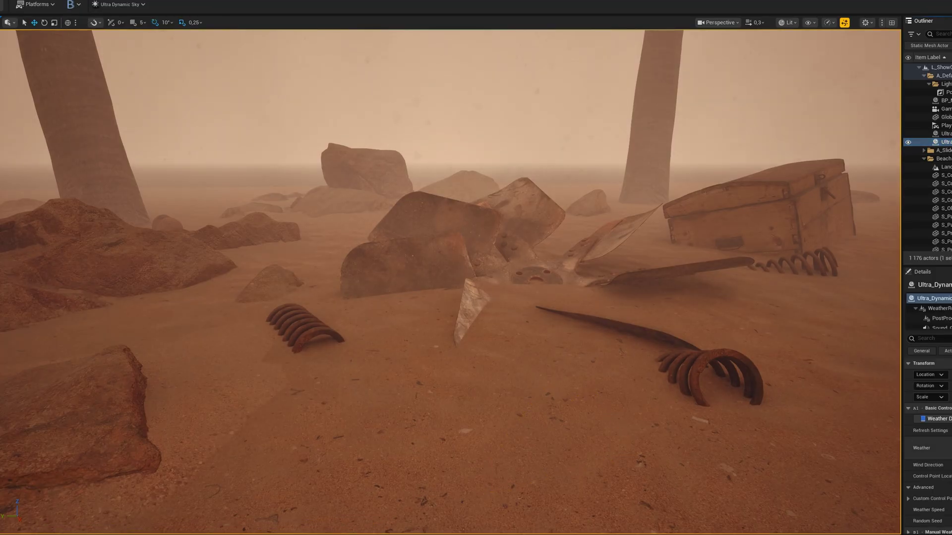
{"action": "left_click", "coordinate": [949, 444]}
{"action": "left_click", "coordinate": [949, 437]}
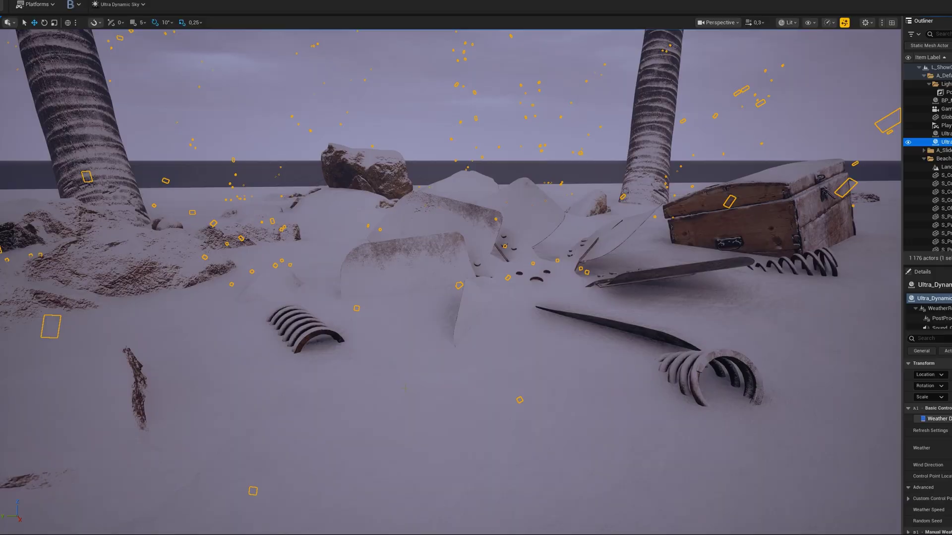
{"action": "key", "text": "Escape"}
Enable MeshBlend to compare the snow blending around the half-buried coil and the propeller blades.
{"action": "mouse_move", "coordinate": [335, 379]}
{"action": "right_mouse_down"}
{"action": "mouse_move", "coordinate": [336, 408]}
{"action": "mouse_move", "coordinate": [336, 385]}
{"action": "mouse_move", "coordinate": [367, 411]}
{"action": "mouse_move", "coordinate": [341, 394]}
{"action": "right_mouse_up"}
{"action": "key", "text": "d"}
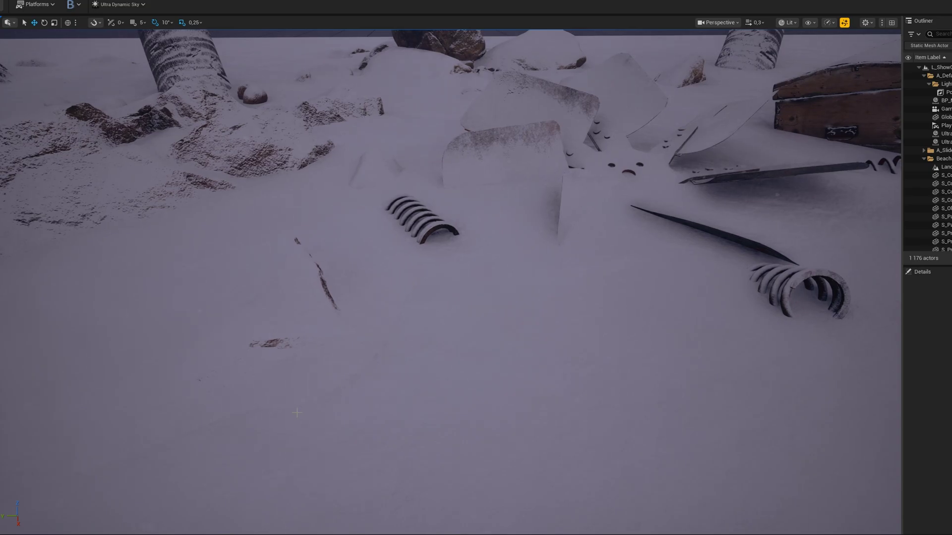
{"action": "right_click_drag", "start_coordinate": [307, 411], "coordinate": [308, 391]}
{"action": "key", "text": "d"}
{"action": "right_click_drag", "start_coordinate": [581, 262], "coordinate": [574, 266]}
{"action": "key", "text": "s"}
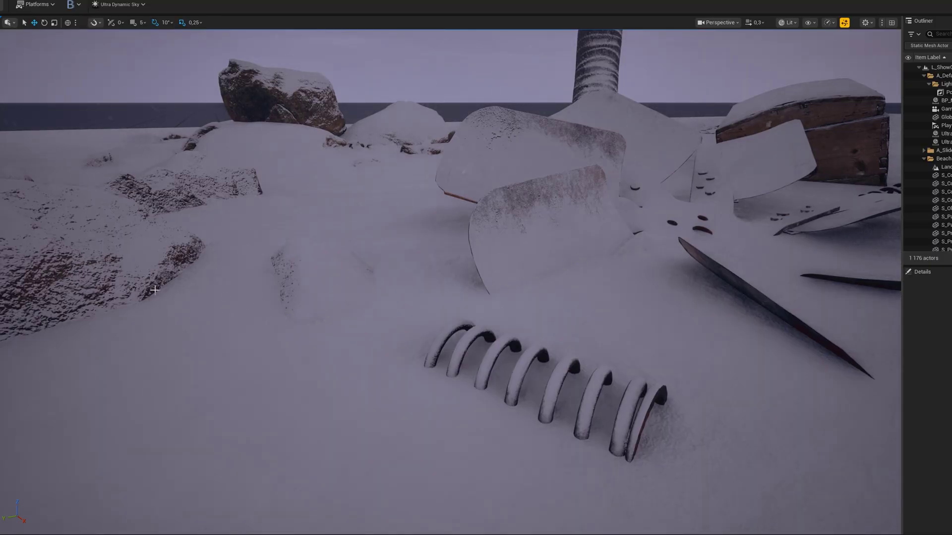
{"action": "left_click", "coordinate": [73, 5]}
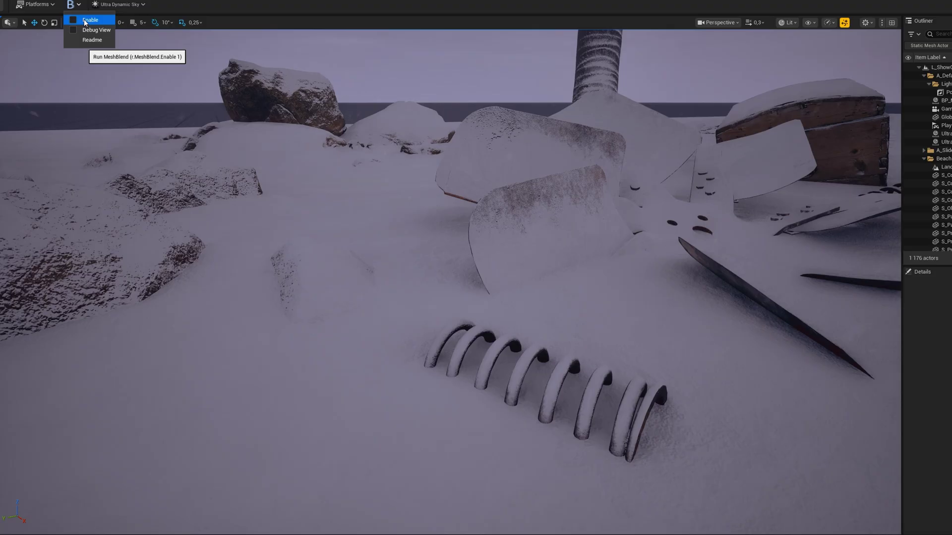
{"action": "left_click", "coordinate": [86, 21]}
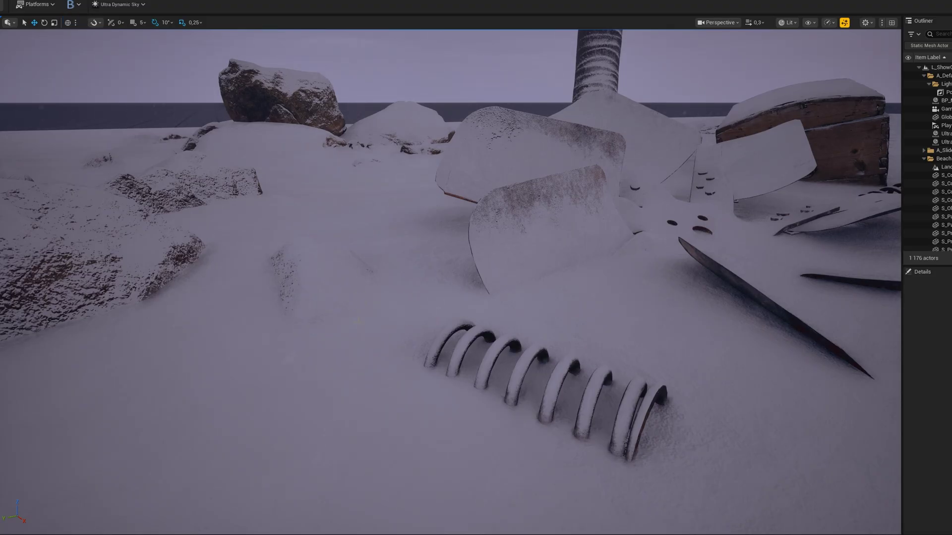
Turn MeshBlend off to compare the snow contact around the wooden chest.
{"action": "right_click_drag", "start_coordinate": [450, 282], "coordinate": [372, 322]}
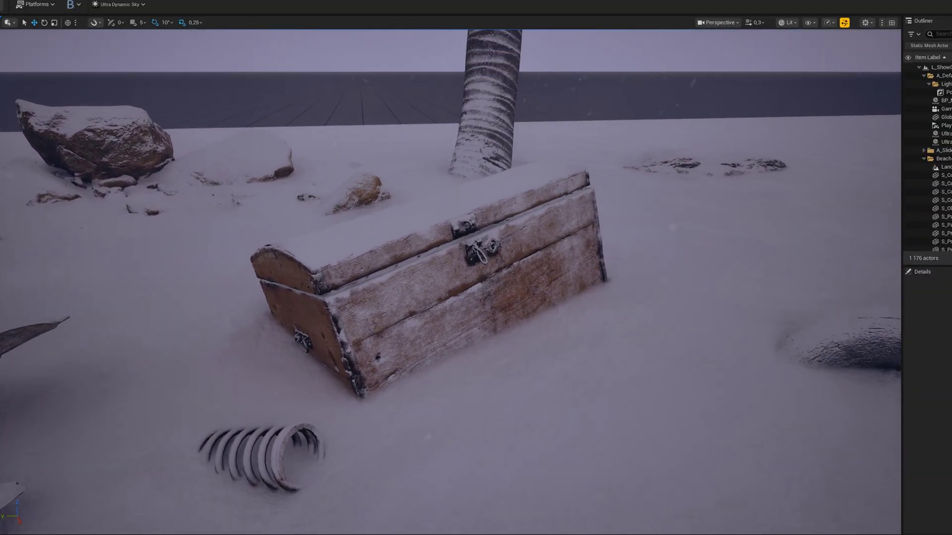
{"action": "left_click", "coordinate": [72, 4]}
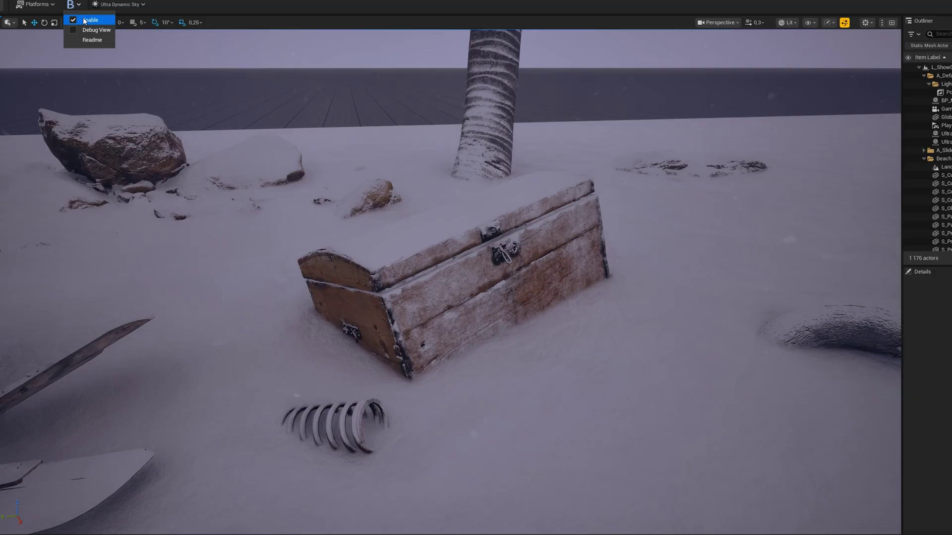
{"action": "left_click", "coordinate": [83, 19]}
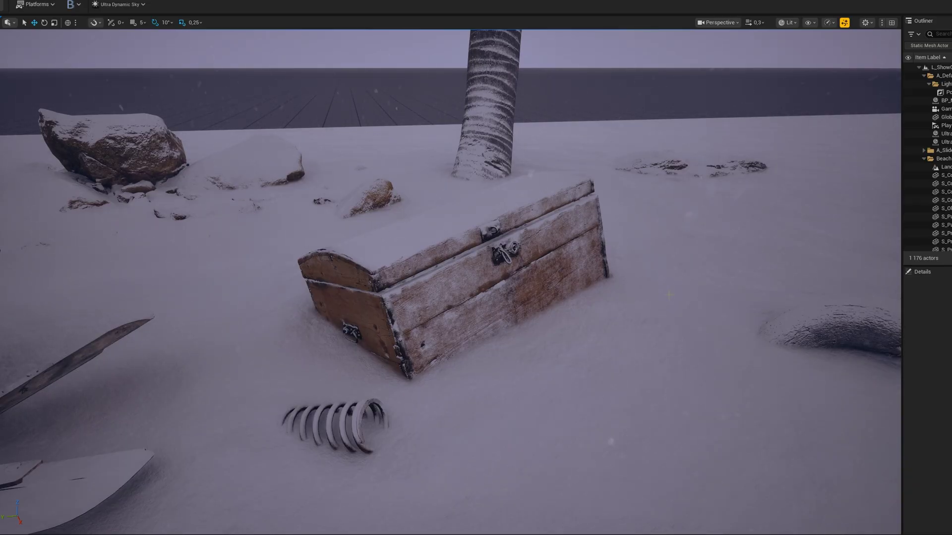
Switch the Ultra Dynamic weather back to clear skies and inspect the sand and rocks from ground level.
{"action": "left_click", "coordinate": [944, 142]}
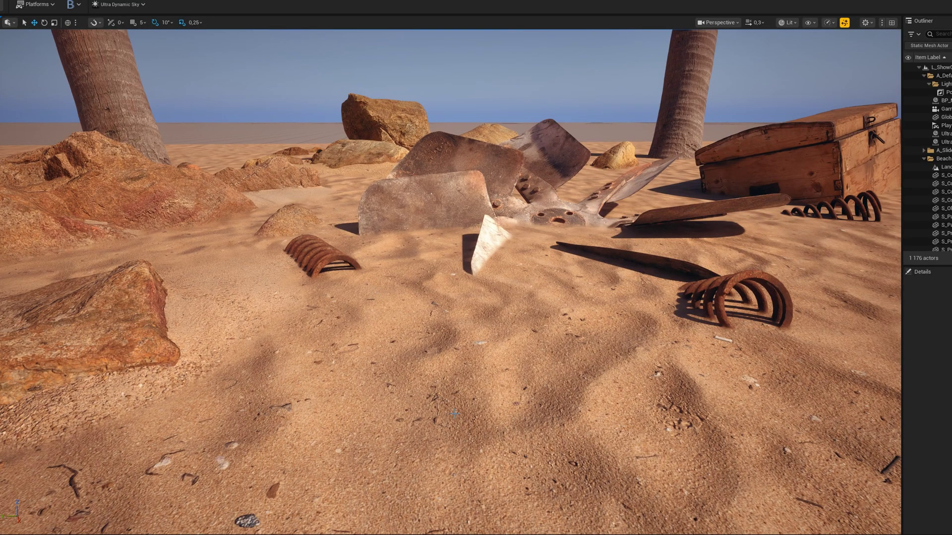
{"action": "right_click_drag", "start_coordinate": [456, 408], "coordinate": [504, 384]}
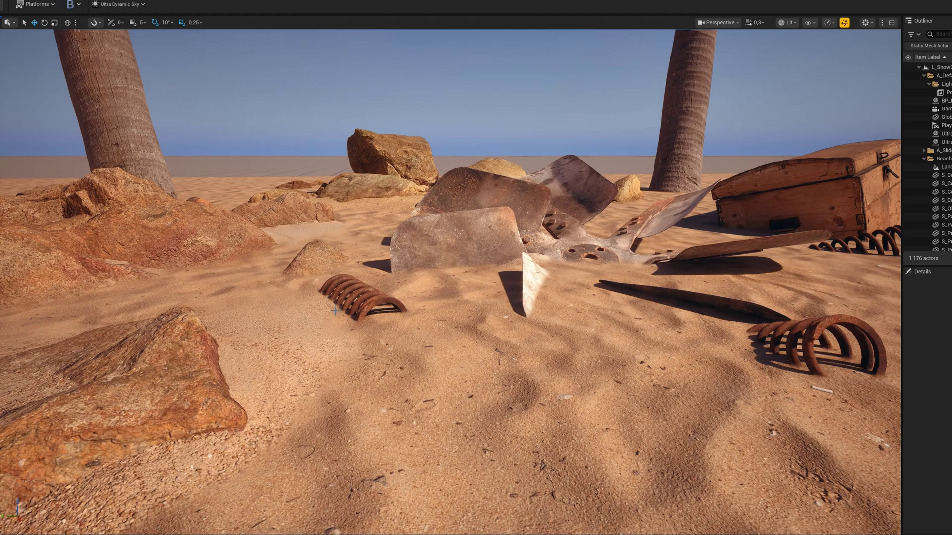
{"action": "scroll", "coordinate": [335, 311], "scroll_direction": "down", "scroll_amount": 2}
{"action": "right_click_drag", "start_coordinate": [335, 311], "coordinate": [384, 254]}
{"action": "key", "text": "q"}
{"action": "key", "text": "e"}
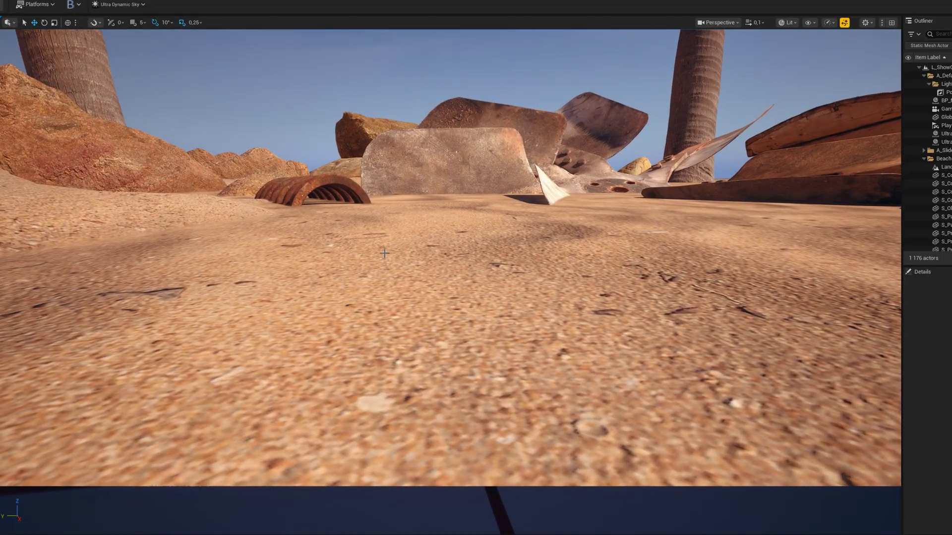
{"action": "key", "text": "e"}
{"action": "right_click_drag", "start_coordinate": [424, 298], "coordinate": [423, 306]}
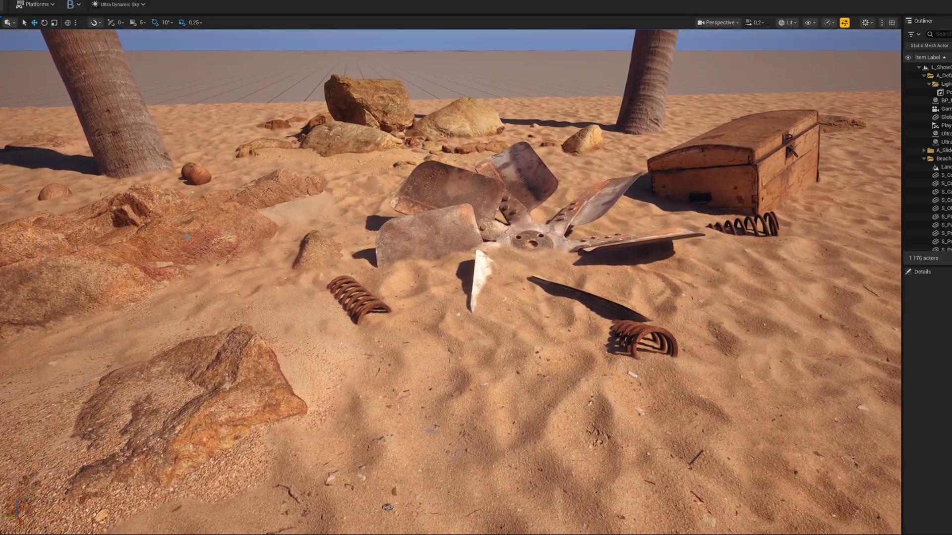
Select the large beach rock formation to check where it meets the sand, and clear the selection.
{"action": "left_click", "coordinate": [253, 279]}
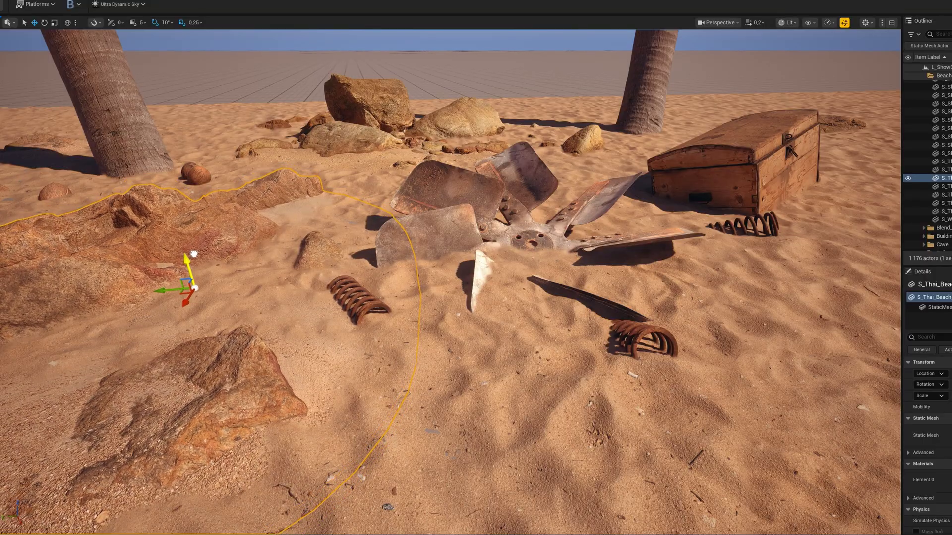
{"action": "key", "text": "Escape"}
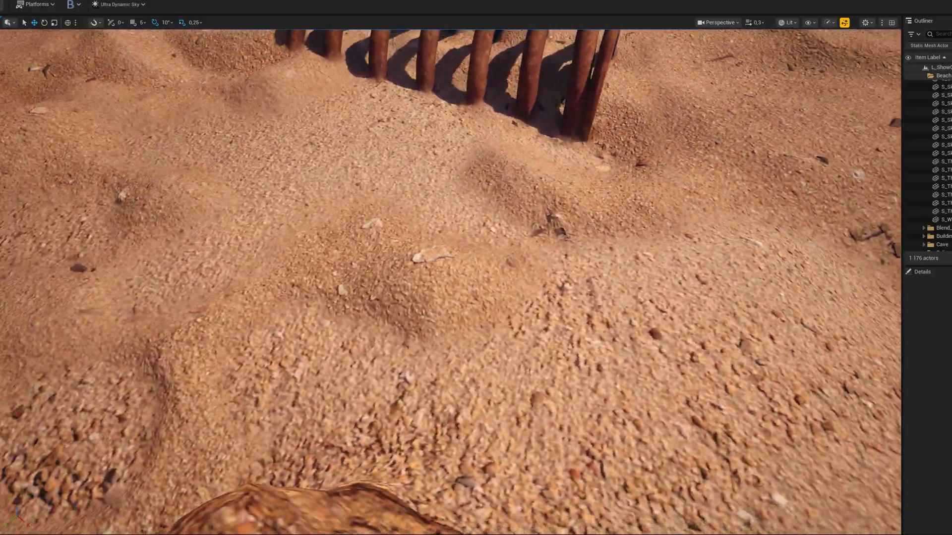
Duplicate the large beach rock formation and offset the copy sideways so it overlaps the original, and inspect how they blend with the sand.
{"action": "mouse_move", "coordinate": [451, 282]}
{"action": "right_mouse_down"}
{"action": "mouse_move", "coordinate": [406, 290]}
{"action": "mouse_move", "coordinate": [414, 300]}
{"action": "mouse_move", "coordinate": [446, 287]}
{"action": "right_mouse_up"}
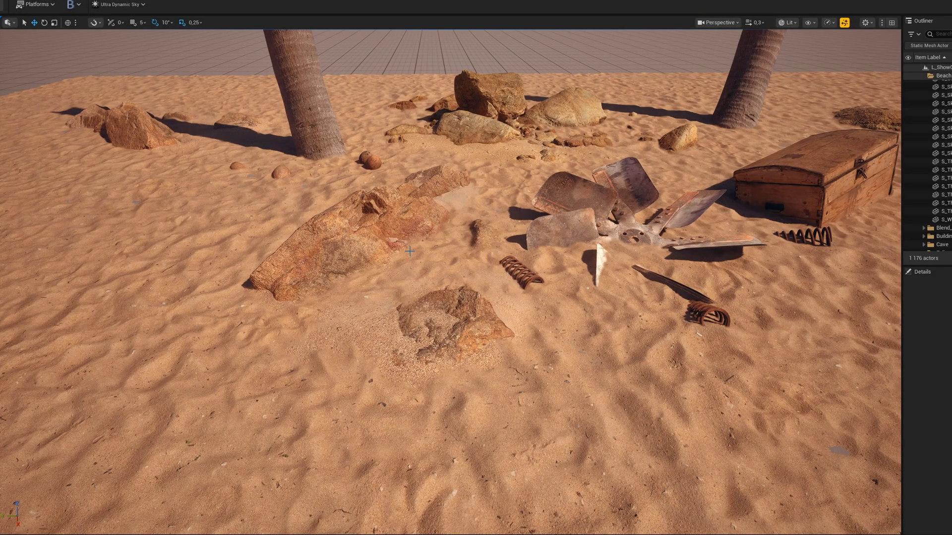
{"action": "left_click", "coordinate": [394, 231]}
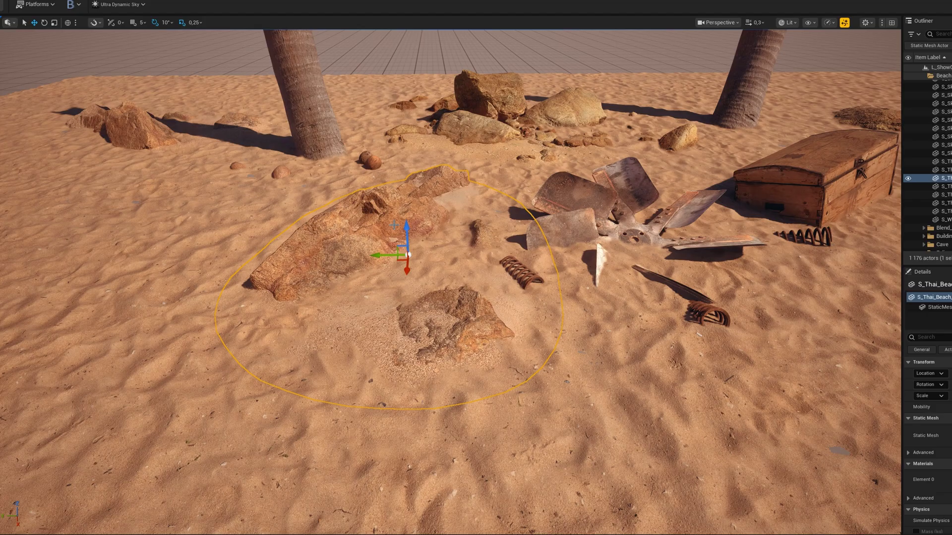
{"action": "left_click_drag", "start_coordinate": [397, 261], "coordinate": [296, 245], "text": "alt"}
{"action": "key", "text": "Escape"}
{"action": "right_click_drag", "start_coordinate": [380, 245], "coordinate": [346, 243]}
{"action": "right_click_drag", "start_coordinate": [503, 195], "coordinate": [503, 194]}
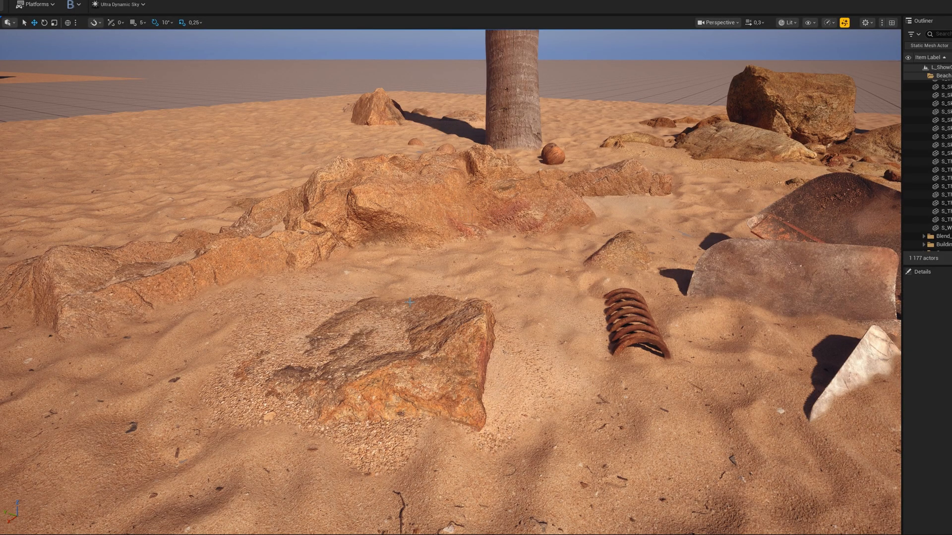
Switch the Ultra Dynamic Weather actor to a rain preset to view the propeller, coils and chest on wet sand, and clear the selection.
{"action": "right_click_drag", "start_coordinate": [385, 302], "coordinate": [474, 275]}
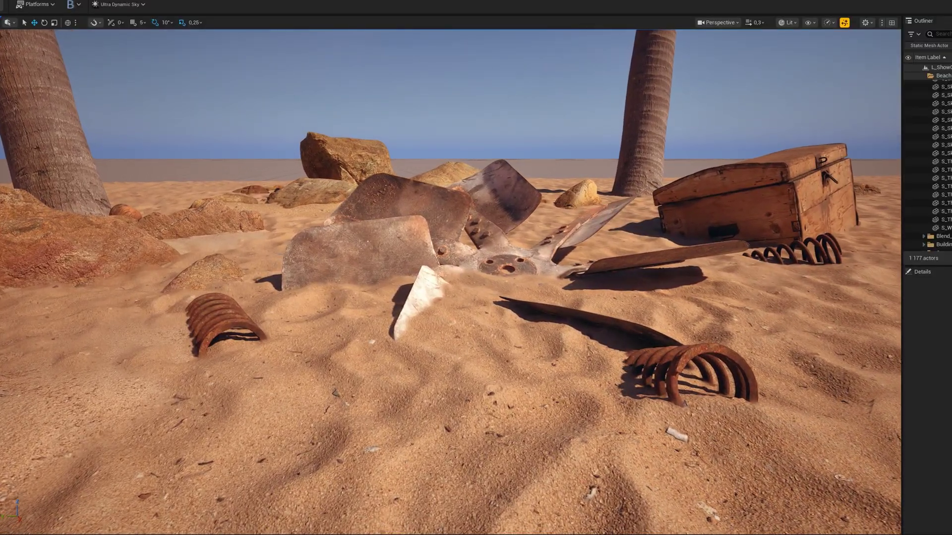
{"action": "left_click_drag", "start_coordinate": [951, 187], "coordinate": [951, 92]}
{"action": "left_click", "coordinate": [946, 142]}
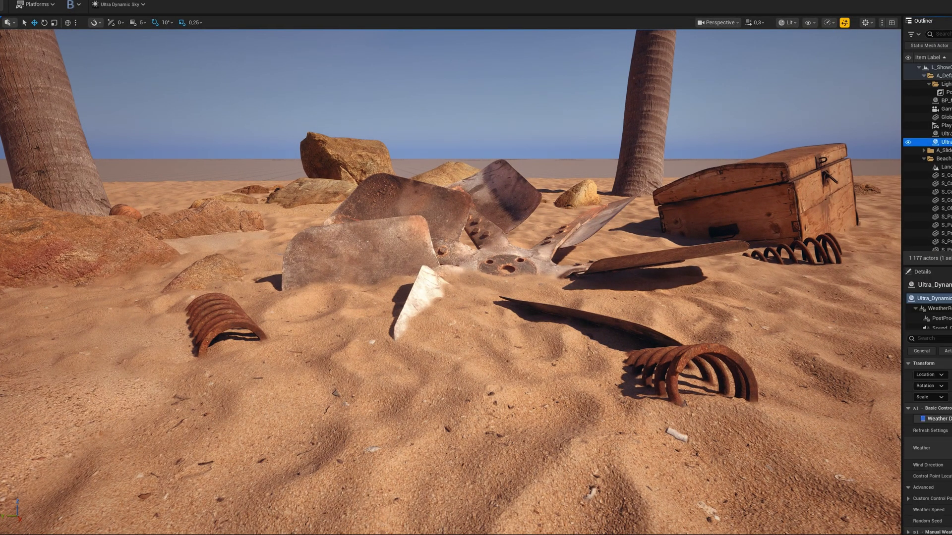
{"action": "left_click", "coordinate": [951, 448]}
{"action": "left_click", "coordinate": [951, 488]}
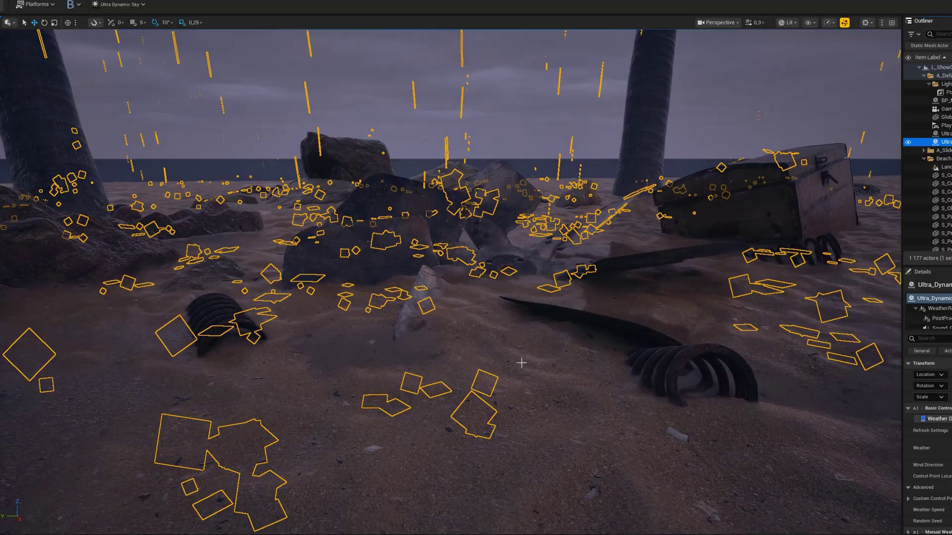
{"action": "key", "text": "Escape"}
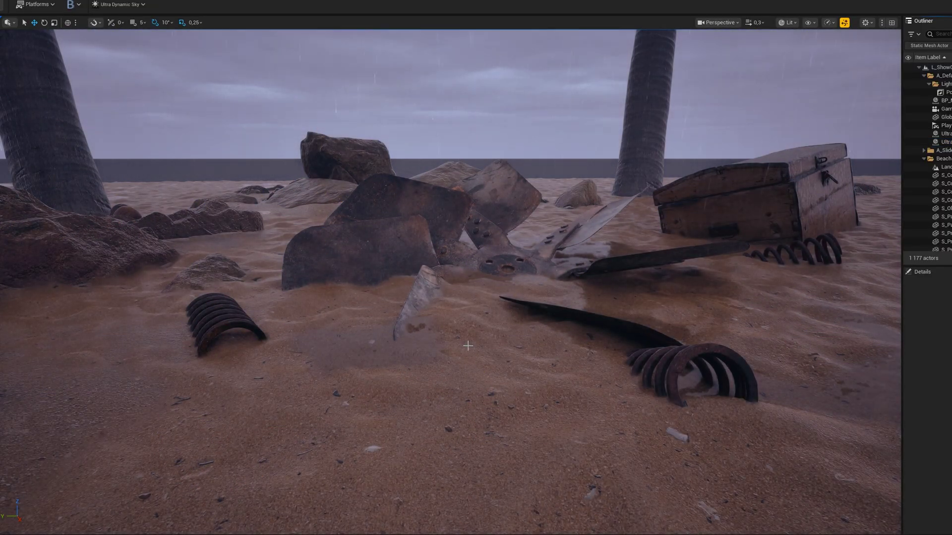